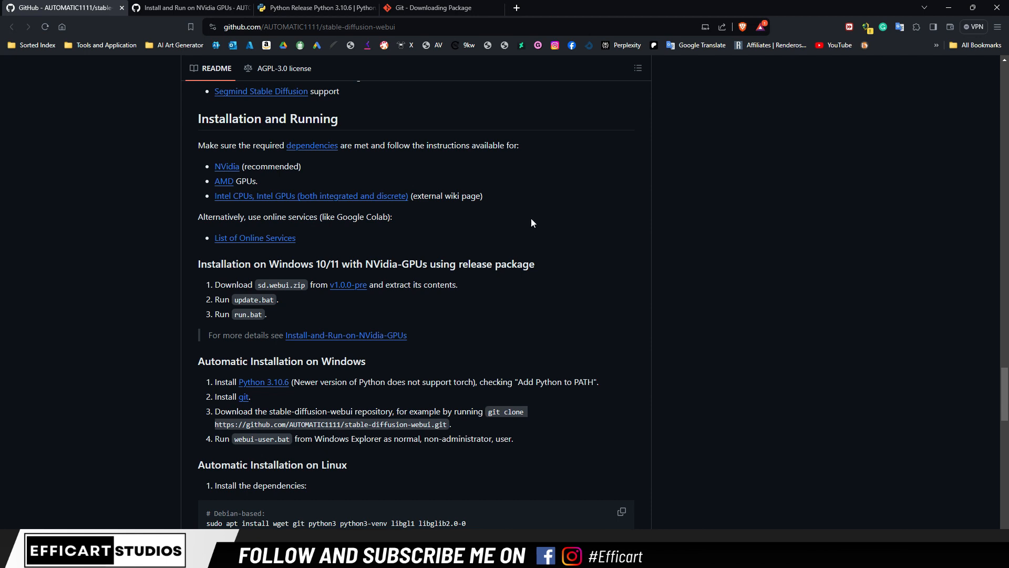
# Step: Download the Python 3.10.6 64-bit Windows installer and the 64-bit Git for Windows setup into the Cloud Drives n Temps folder
pyautogui.click(277, 385)
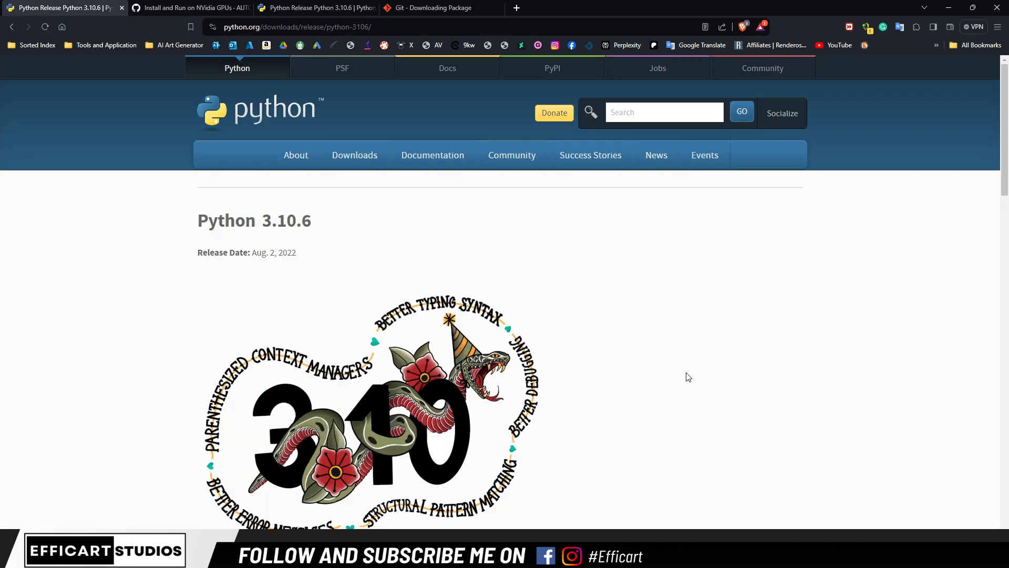
pyautogui.scroll(-3, 549, 338)
pyautogui.scroll(-15, 549, 337)
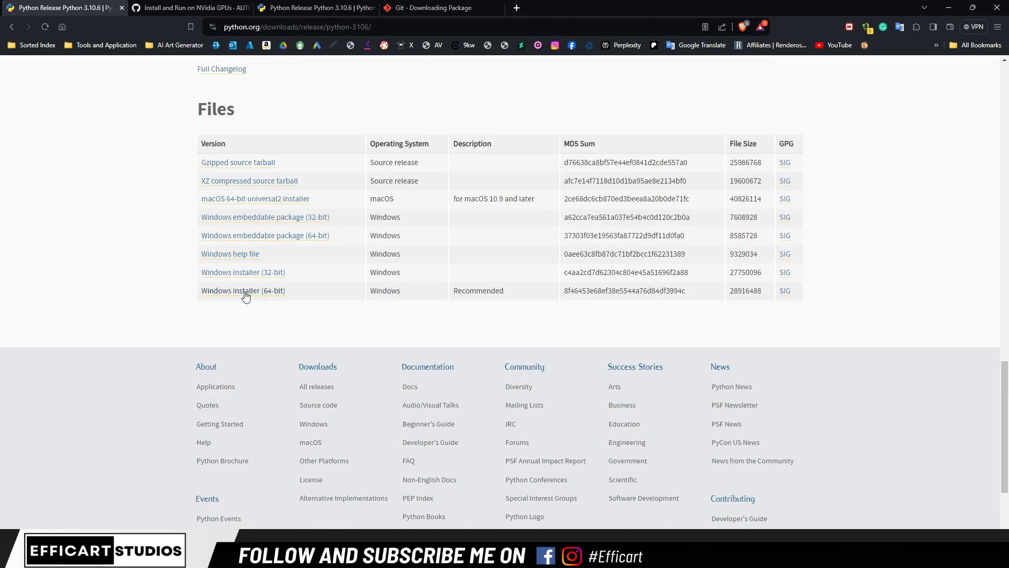
pyautogui.click(245, 293)
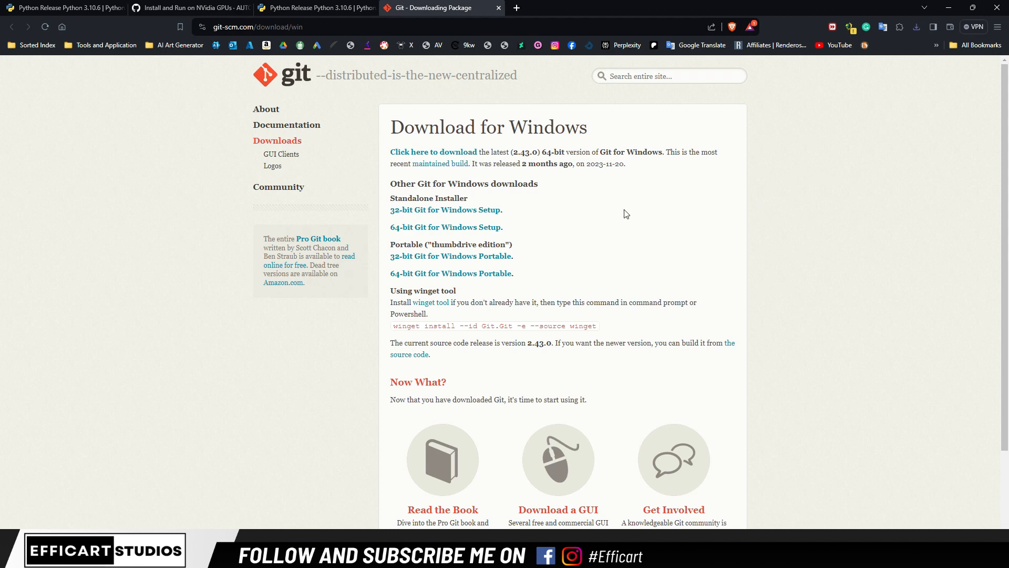
pyautogui.click(448, 231)
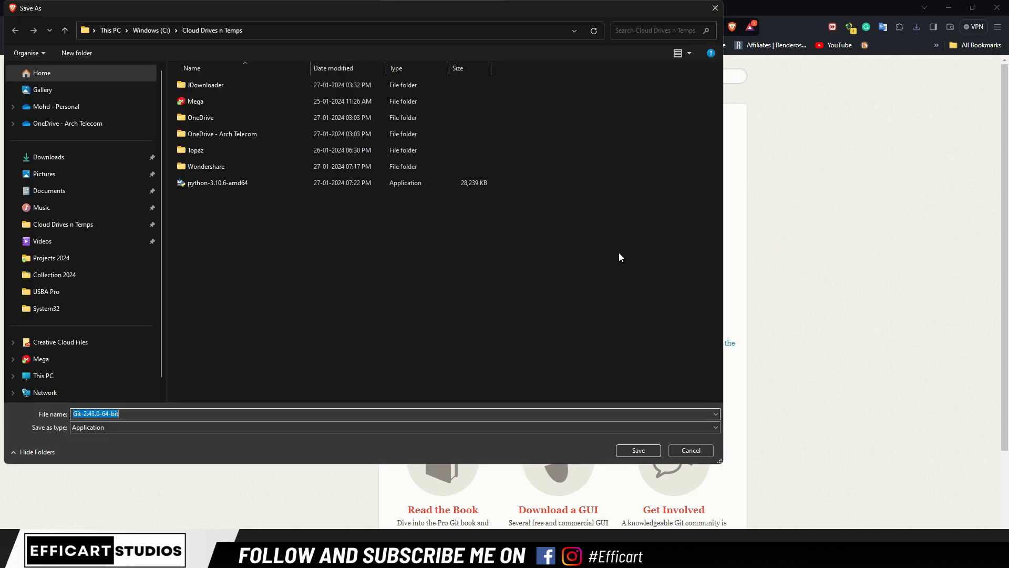
pyautogui.click(644, 452)
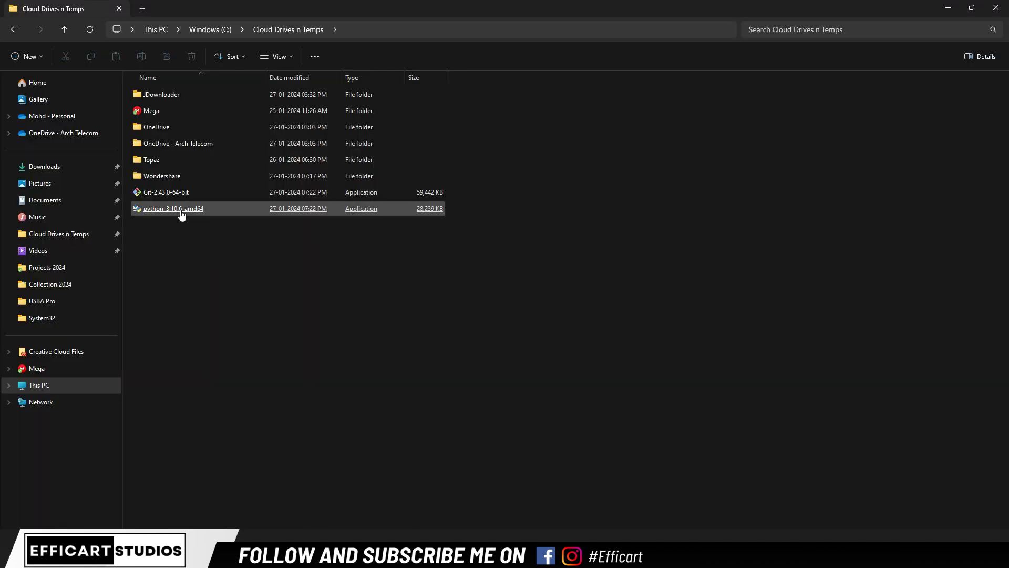
# Step: Install Python 3.10.6 from the downloaded installer with default settings and Python 3.10 added to PATH
pyautogui.doubleClick(181, 210)
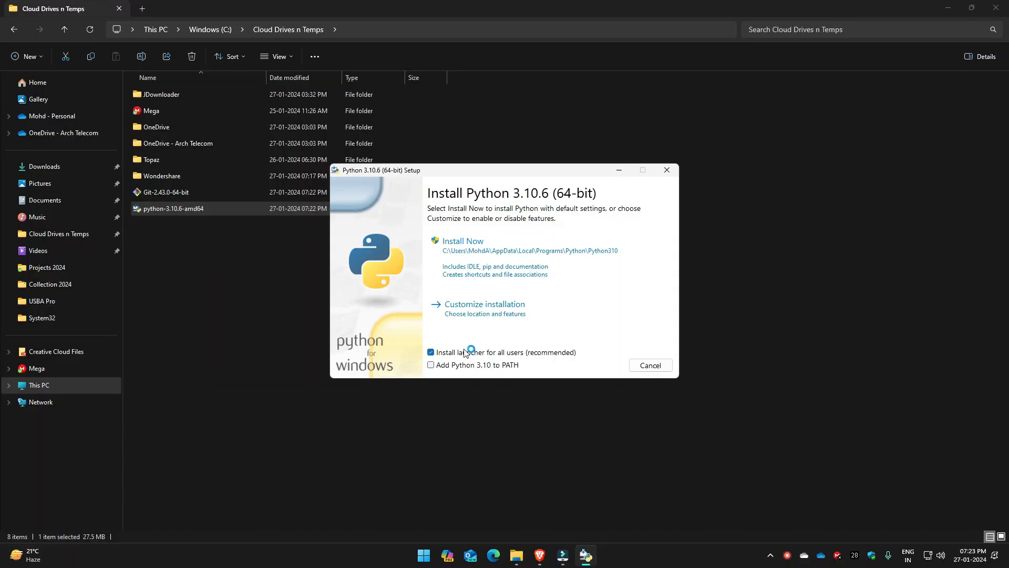
pyautogui.click(431, 365)
pyautogui.click(489, 249)
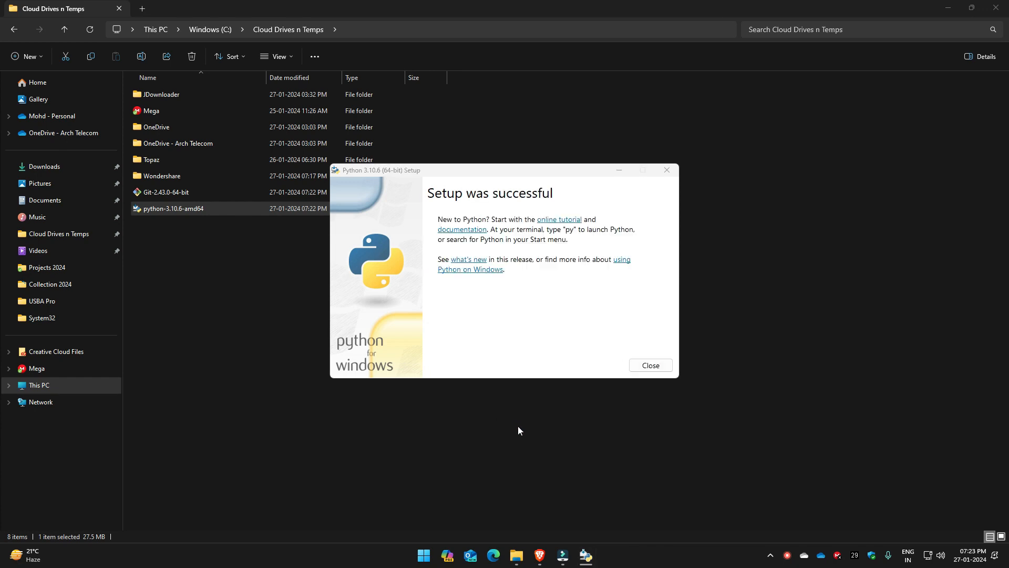
pyautogui.click(650, 367)
# Step: Install Git 2.43.0 from the downloaded setup file, keeping all default options
pyautogui.click(175, 195)
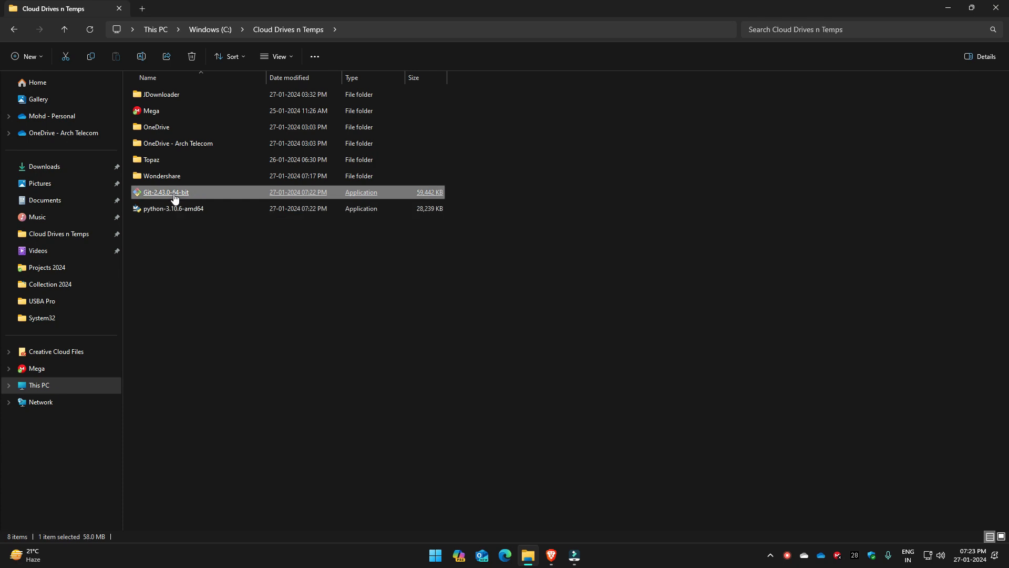
pyautogui.doubleClick(175, 194)
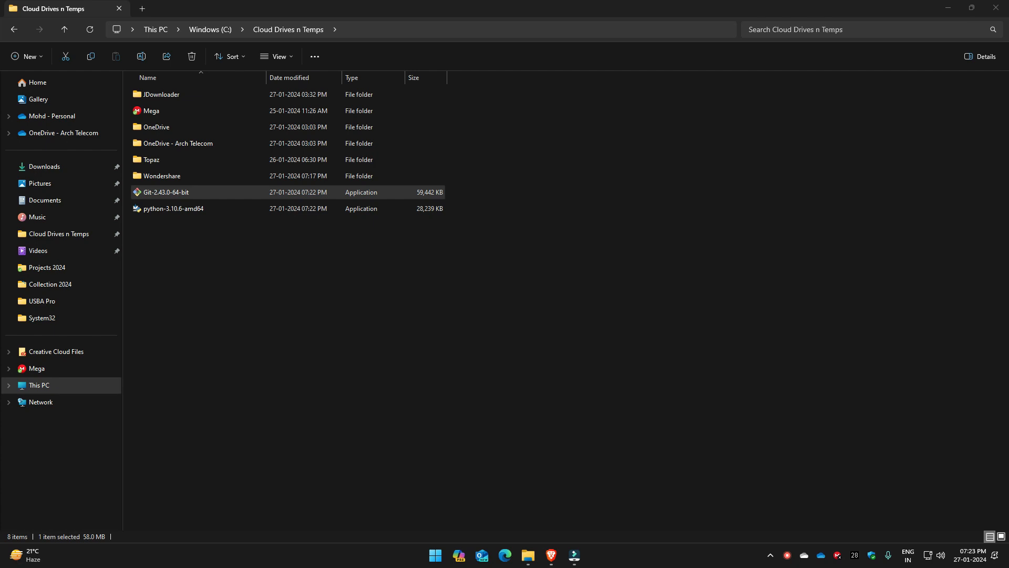
pyautogui.click(564, 360)
pyautogui.click(564, 361)
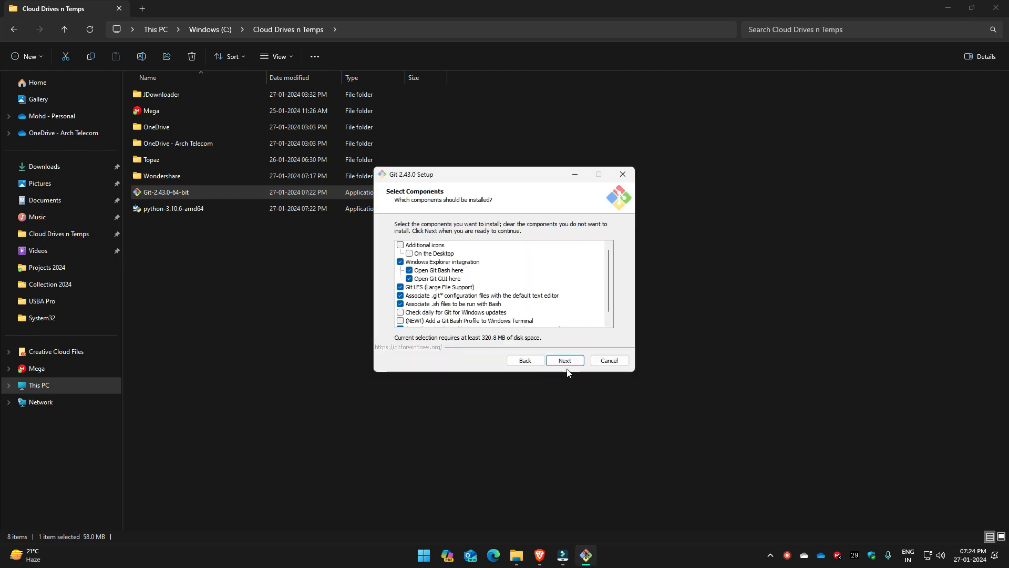
pyautogui.click(565, 361)
pyautogui.click(571, 364)
pyautogui.click(572, 363)
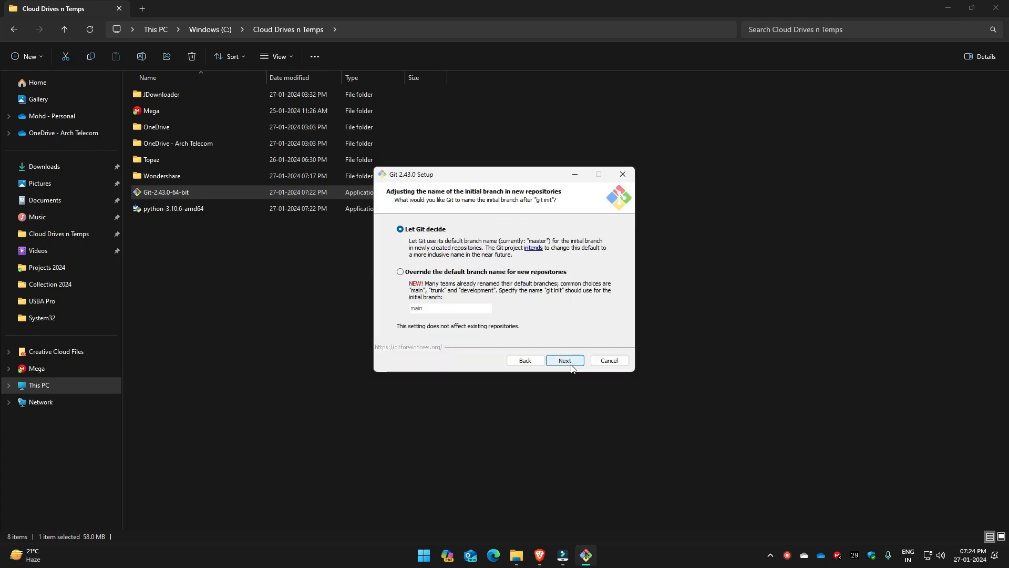
pyautogui.click(571, 363)
pyautogui.click(571, 364)
pyautogui.click(566, 361)
pyautogui.click(565, 362)
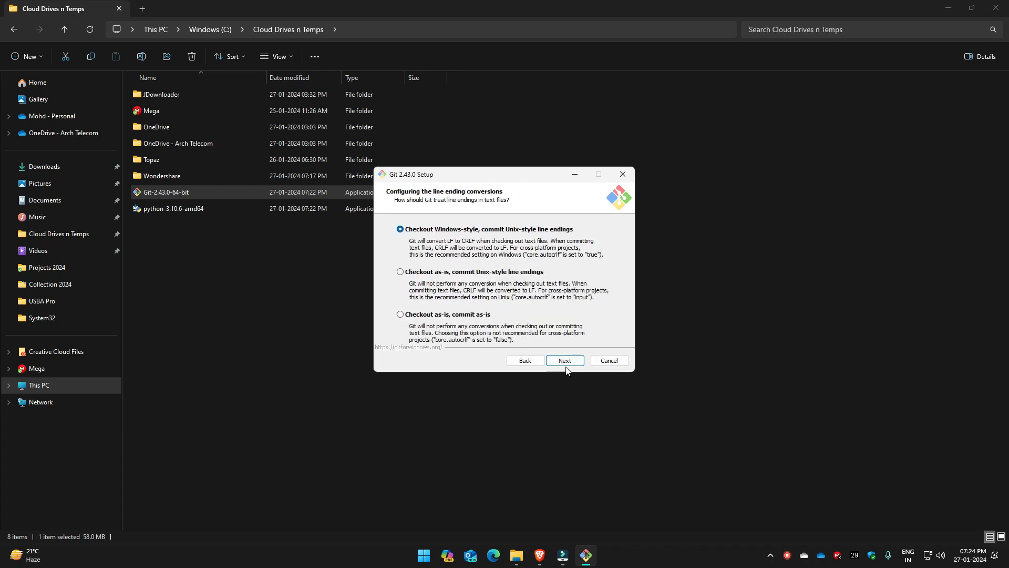
pyautogui.click(565, 361)
pyautogui.click(566, 362)
pyautogui.click(566, 361)
pyautogui.click(564, 361)
pyautogui.click(565, 360)
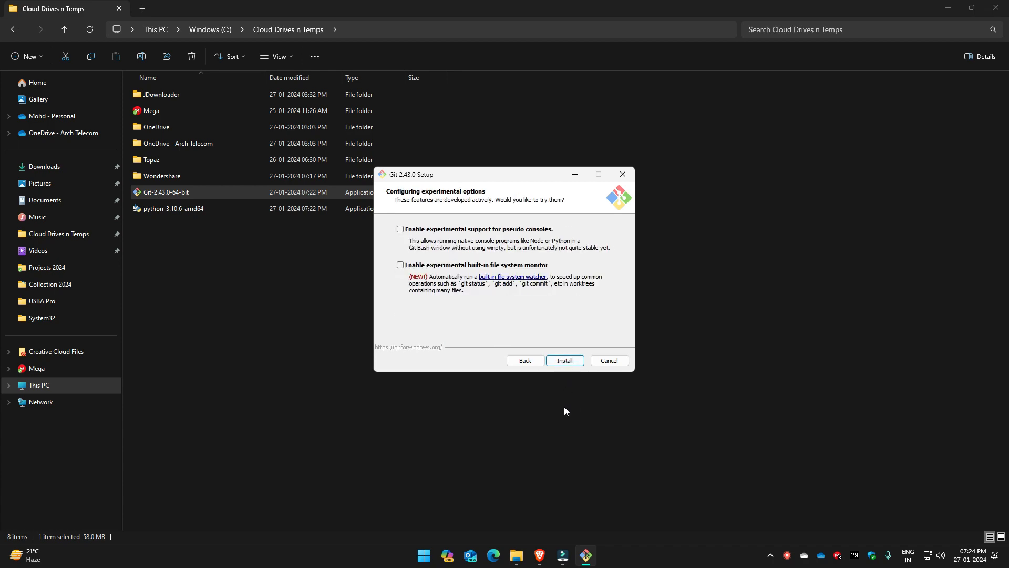
pyautogui.press('Return')
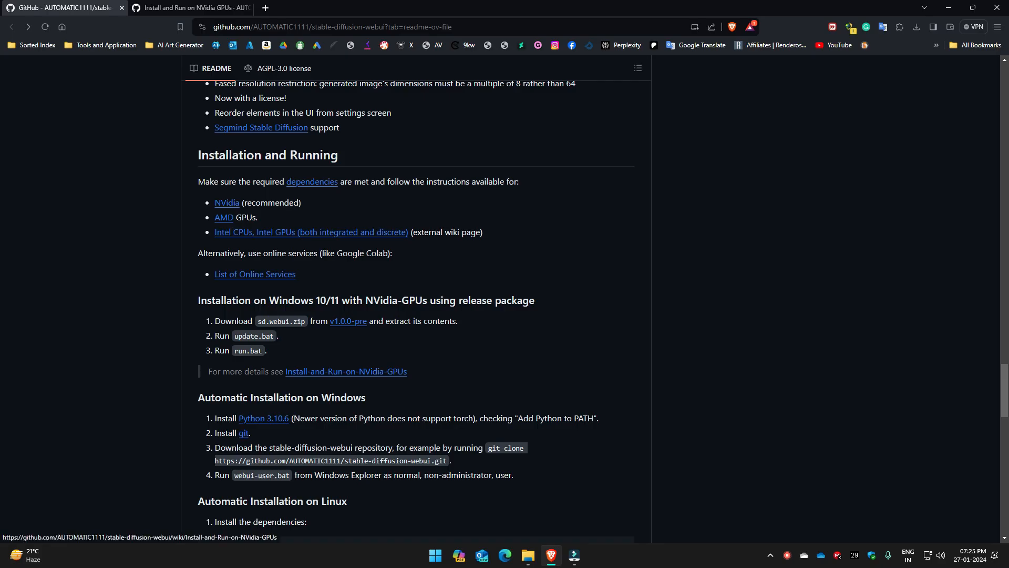
# Step: Open the v1.0.0-pre release page linked in the stable-diffusion-webui wiki guide for NVidia GPUs
pyautogui.scroll(7, 570, 373)
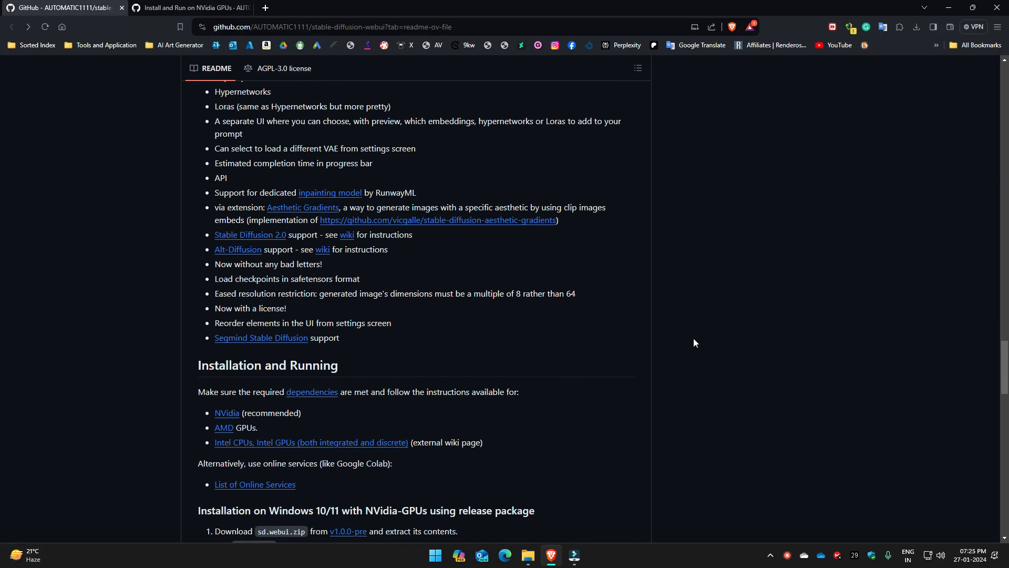
pyautogui.moveTo(1002, 352); pyautogui.dragTo(0, 383)
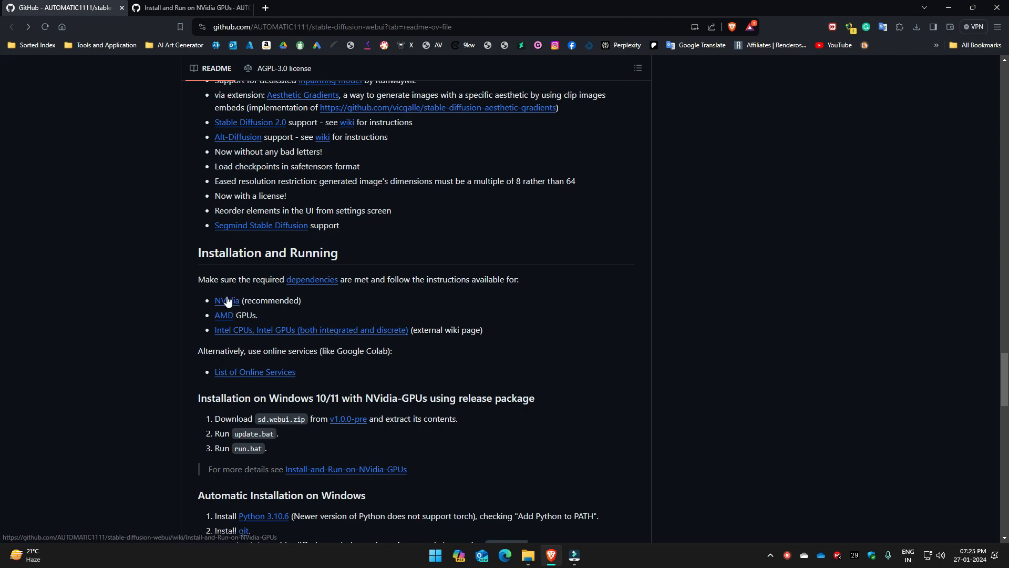
pyautogui.click(189, 8)
pyautogui.scroll(-7, 509, 293)
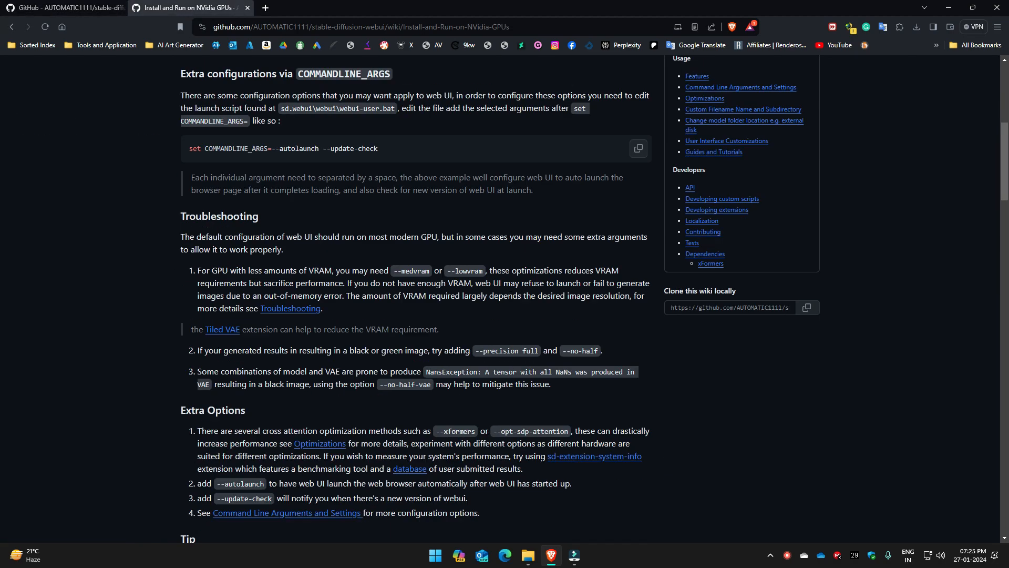
pyautogui.scroll(6, 513, 300)
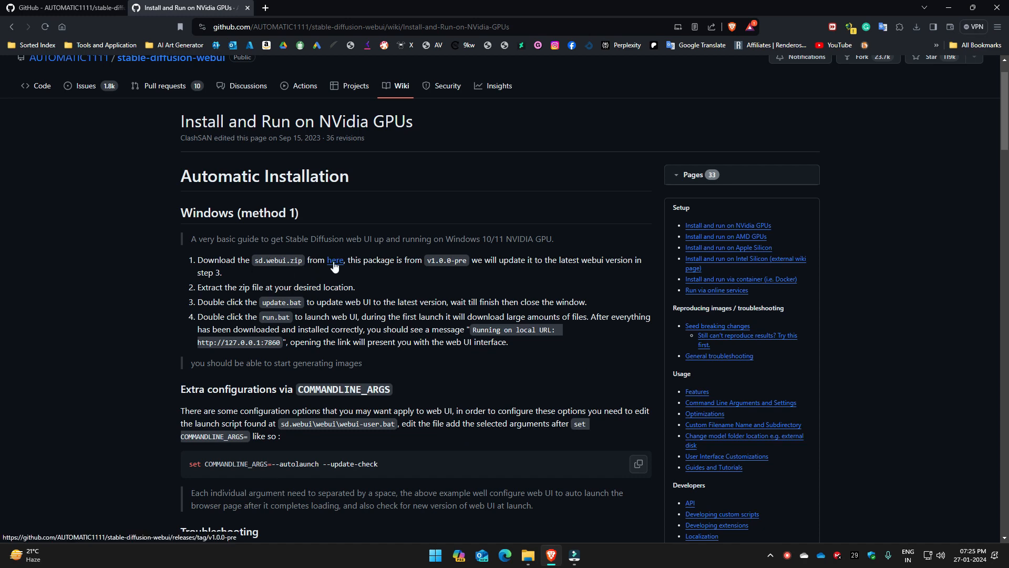
pyautogui.click(334, 260)
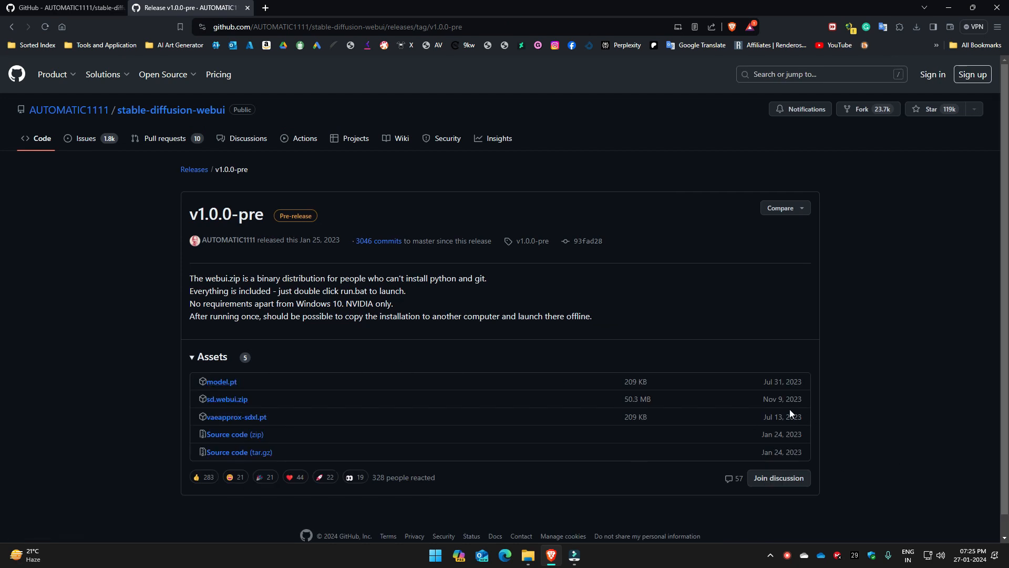
# Step: Download sd.webui.zip from the v1.0.0-pre release assets into the Cloud Drives n Temps folder
pyautogui.moveTo(759, 402); pyautogui.dragTo(809, 403)
pyautogui.click(243, 400)
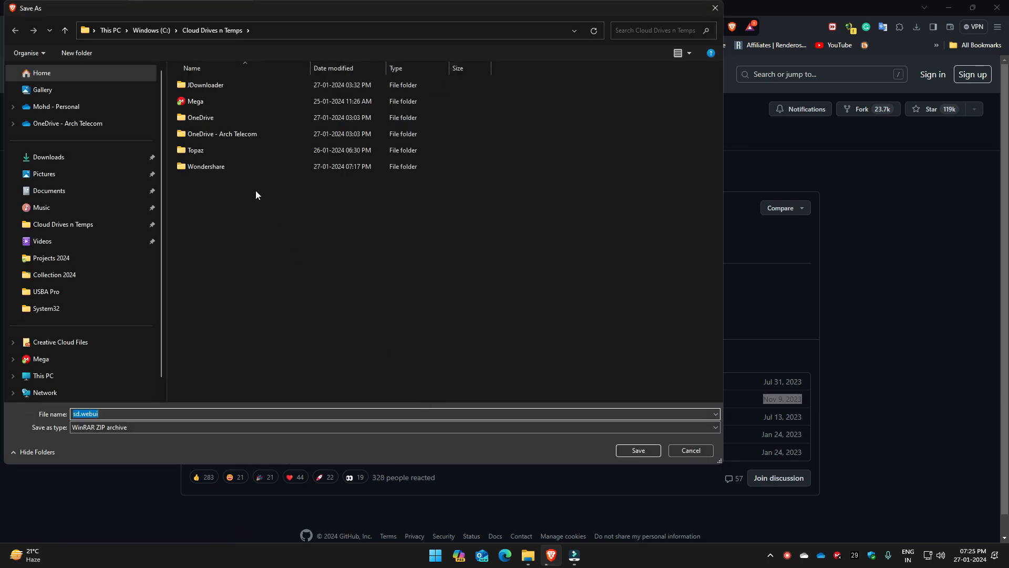
pyautogui.click(641, 445)
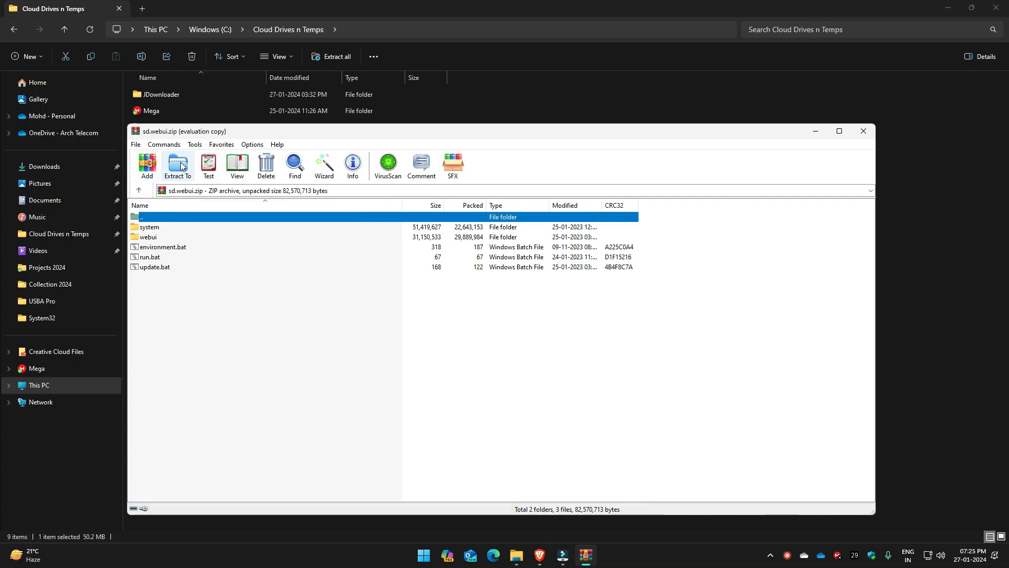
# Step: Extract the sd.webui.zip archive to C:\Cloud Drives n Temps\sd.webui and close the archive program
pyautogui.click(177, 165)
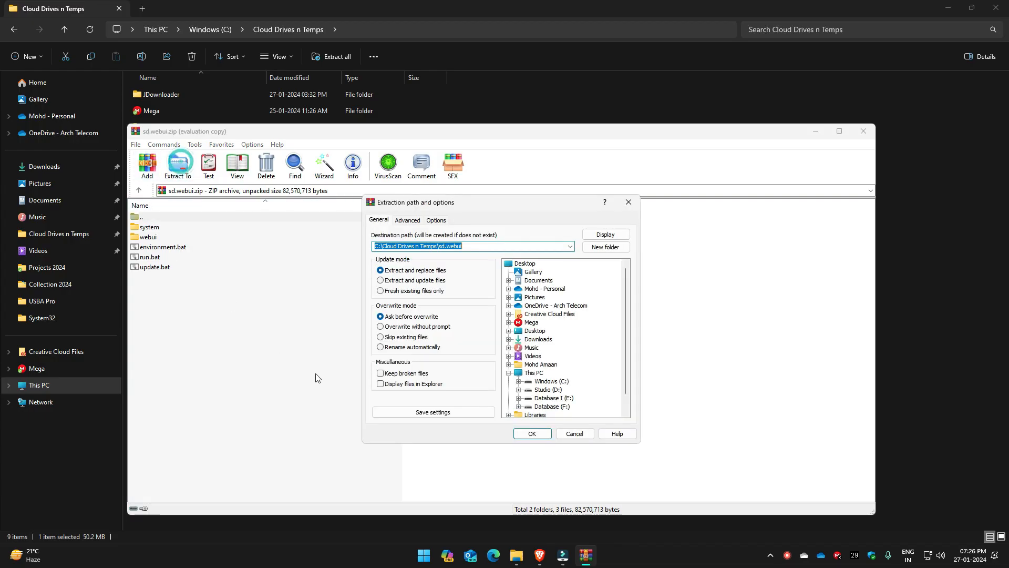
pyautogui.click(531, 434)
pyautogui.press('Escape')
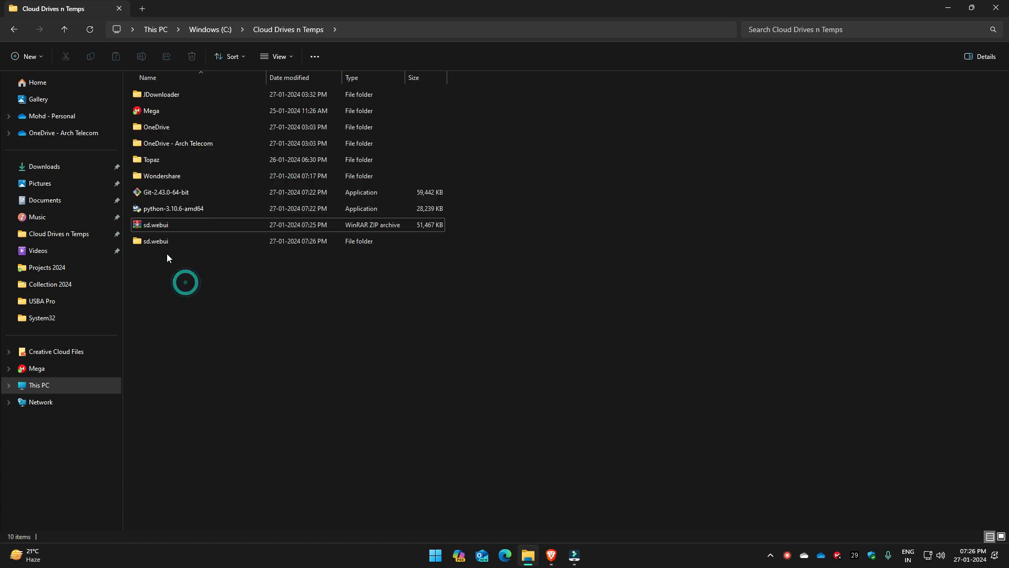
# Step: Check the contents of the extracted sd.webui folder and return to the Cloud Drives n Temps folder
pyautogui.click(163, 246)
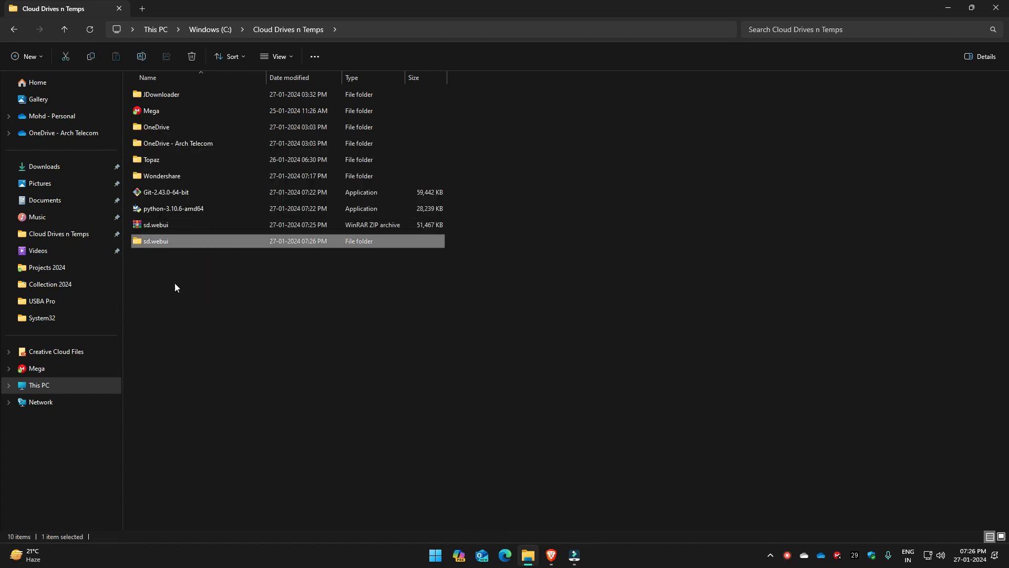
pyautogui.doubleClick(162, 247)
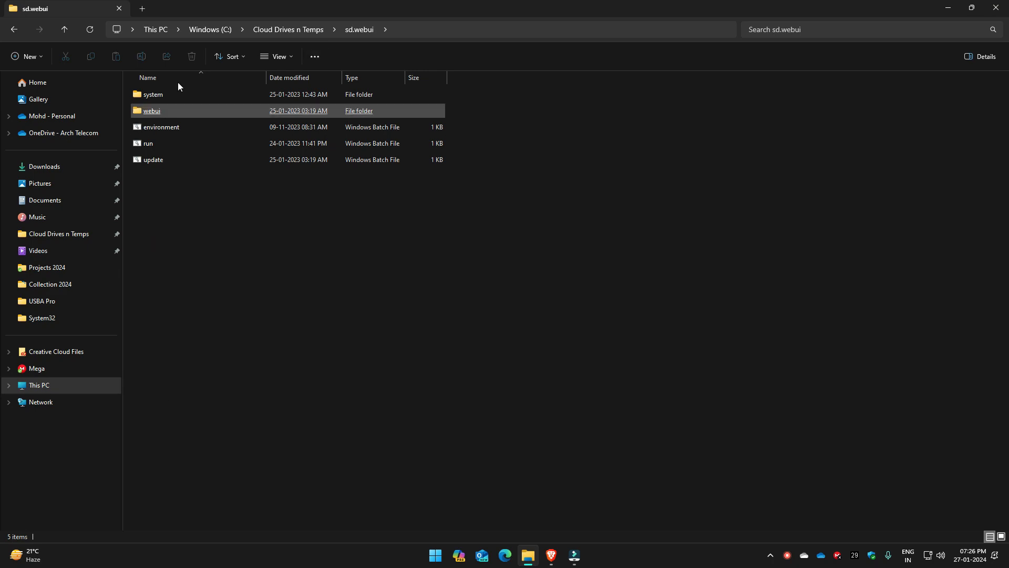
pyautogui.click(300, 29)
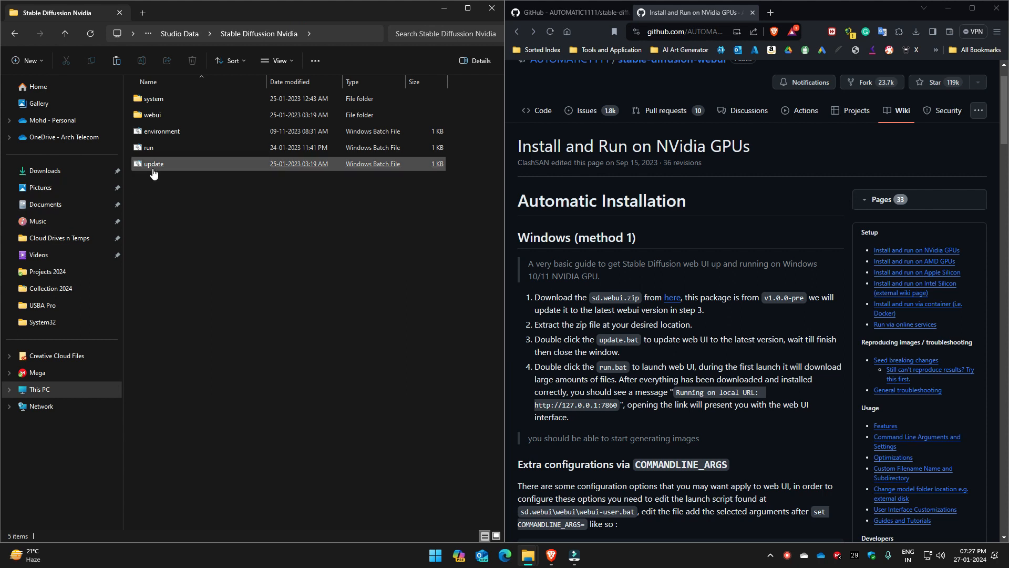
# Step: Update the web UI with the update batch file in the Stable Diffussion Nvidia folder, closing the console when done
pyautogui.click(154, 171)
pyautogui.doubleClick(154, 171)
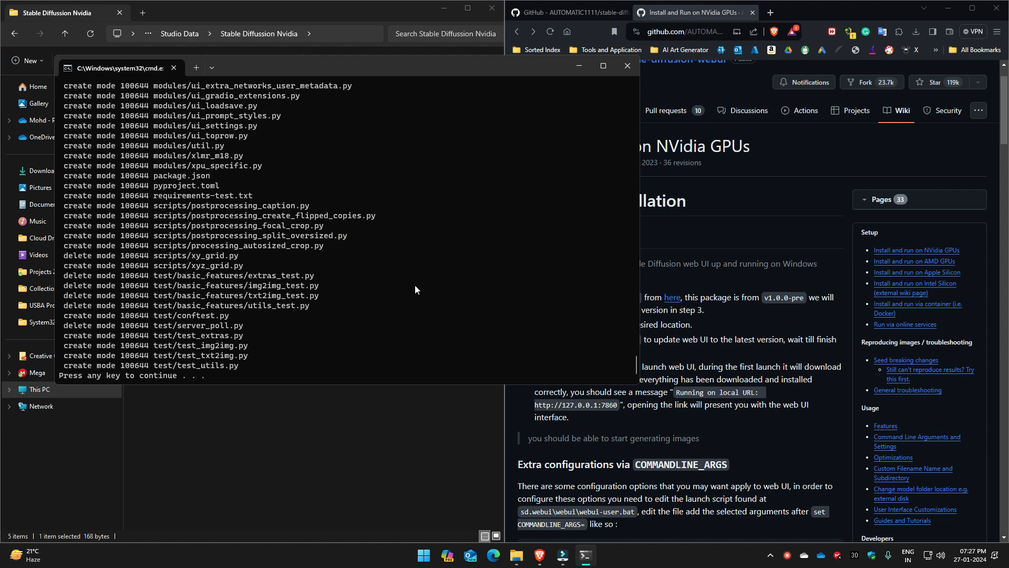
pyautogui.press('Return')
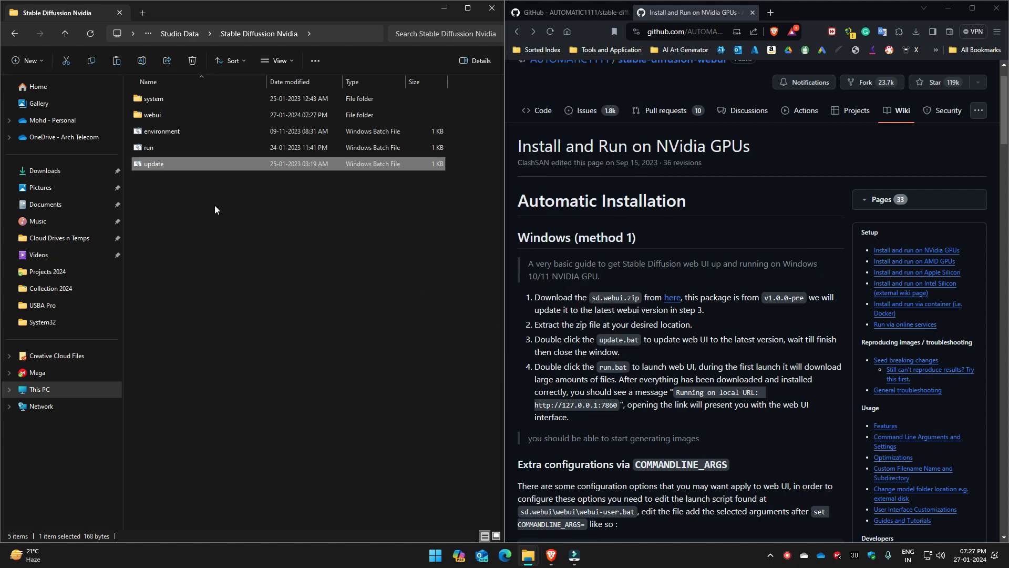
# Step: Launch the web UI with the run batch file and highlight its local URL in the console
pyautogui.click(153, 150)
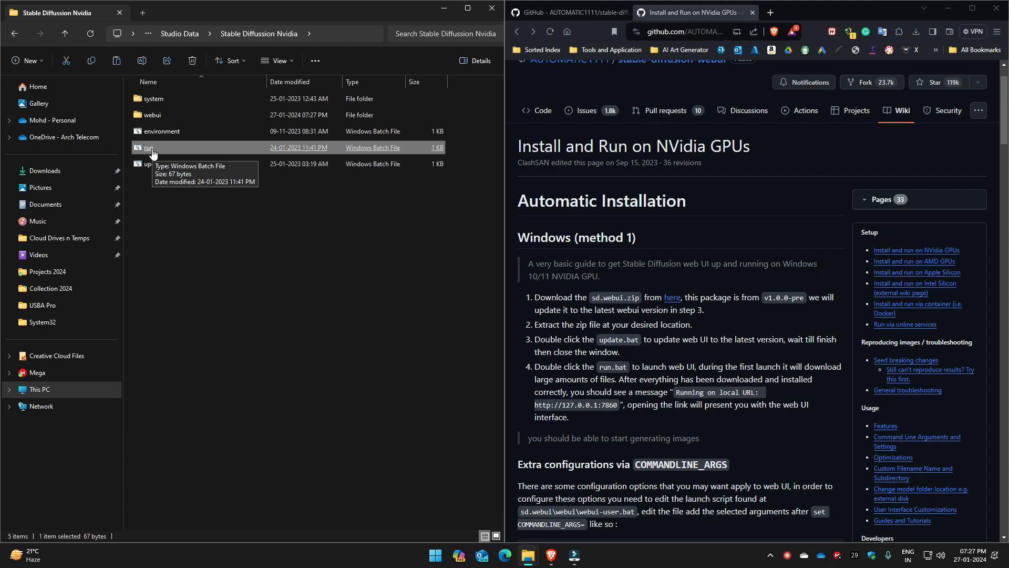
pyautogui.doubleClick(150, 149)
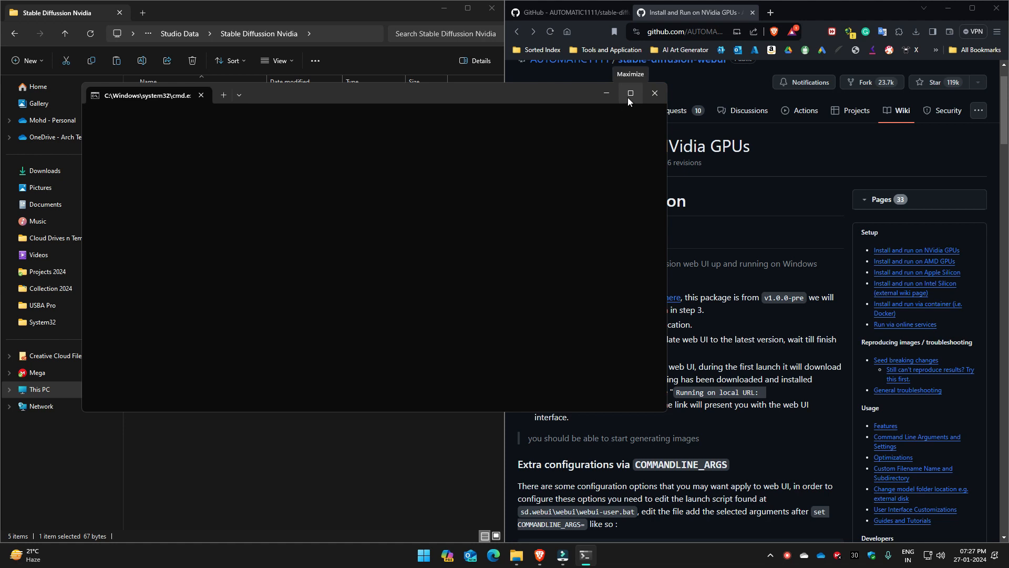
pyautogui.moveTo(627, 96)
pyautogui.click(554, 124)
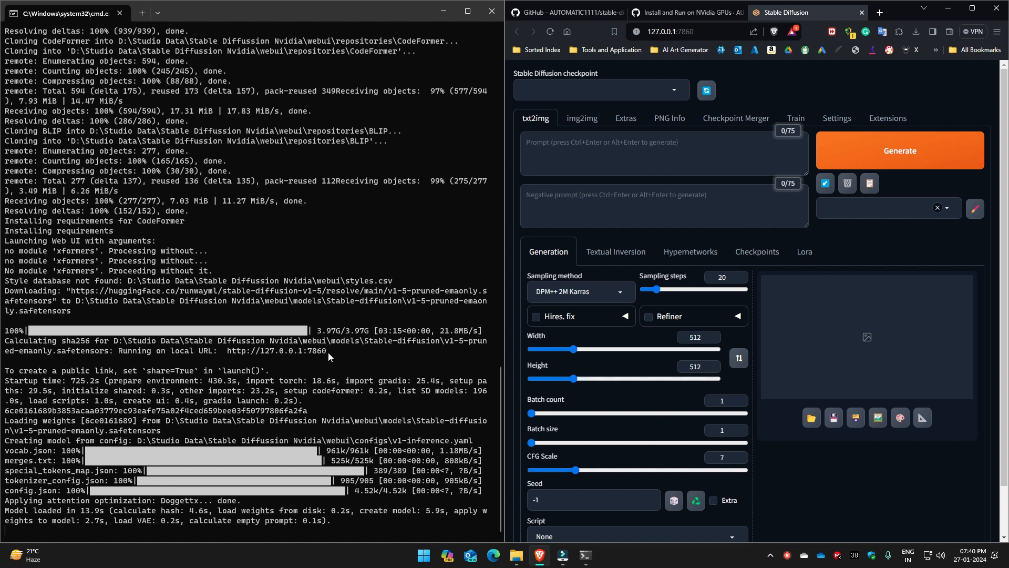
pyautogui.moveTo(329, 351); pyautogui.dragTo(229, 349)
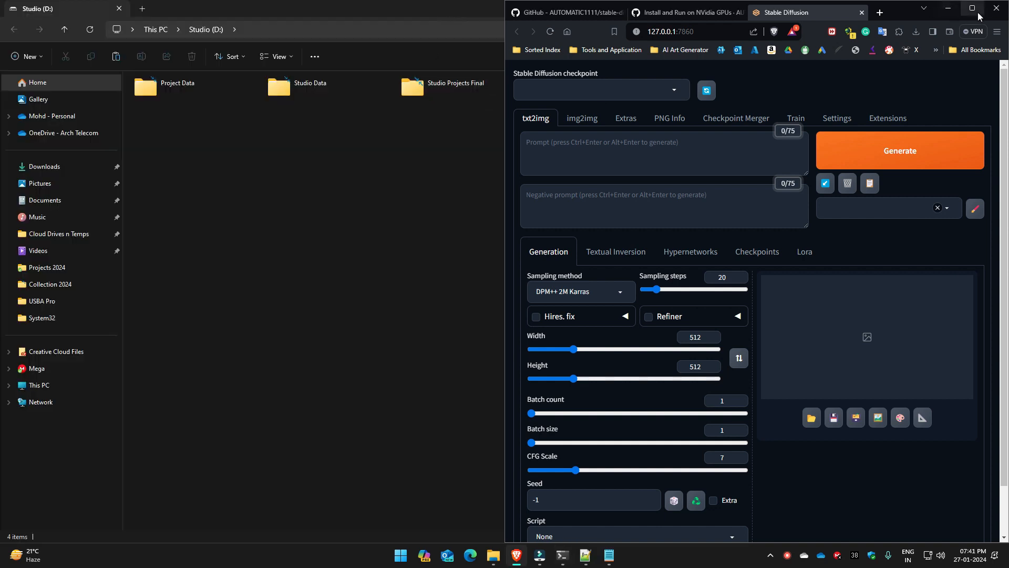
# Step: Maximize the web UI's browser window and load the v1-5-pruned-emaonly.safetensors checkpoint
pyautogui.click(973, 9)
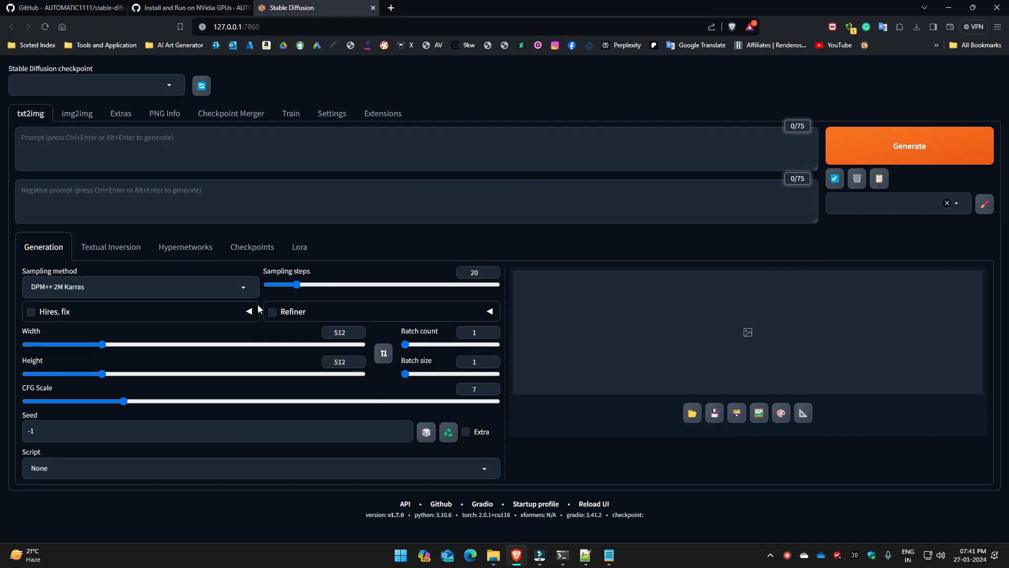
pyautogui.click(173, 86)
pyautogui.click(101, 102)
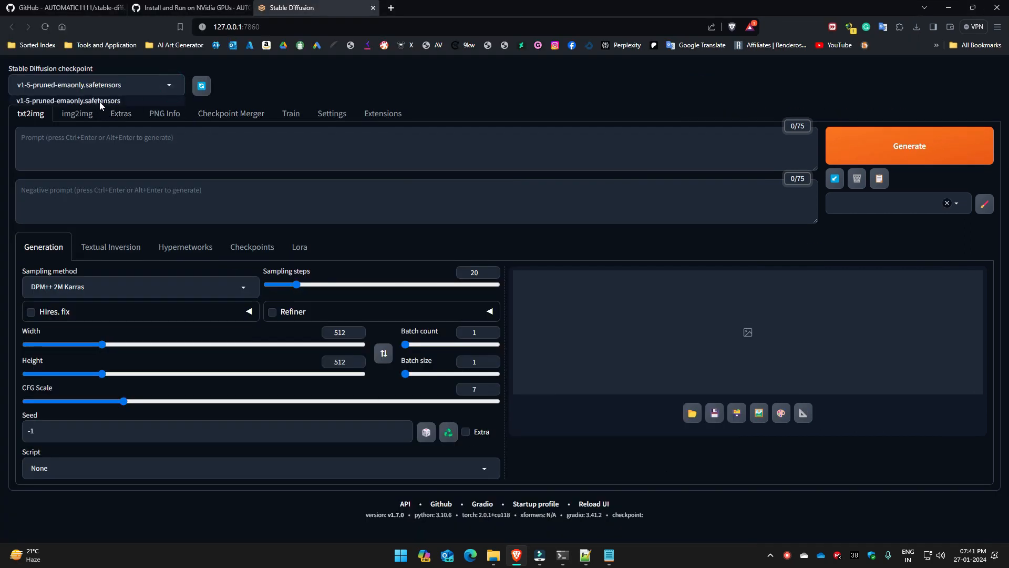
pyautogui.click(25, 152)
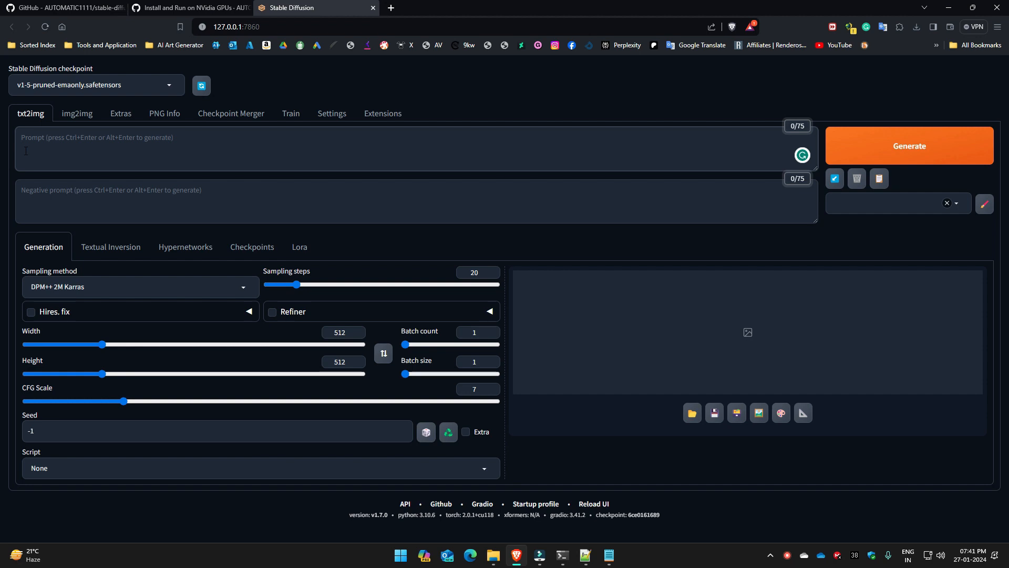
# Step: Enter the txt2img prompt "A beautiful Girl with a cat" and generate an image from it twice
pyautogui.write('A b')
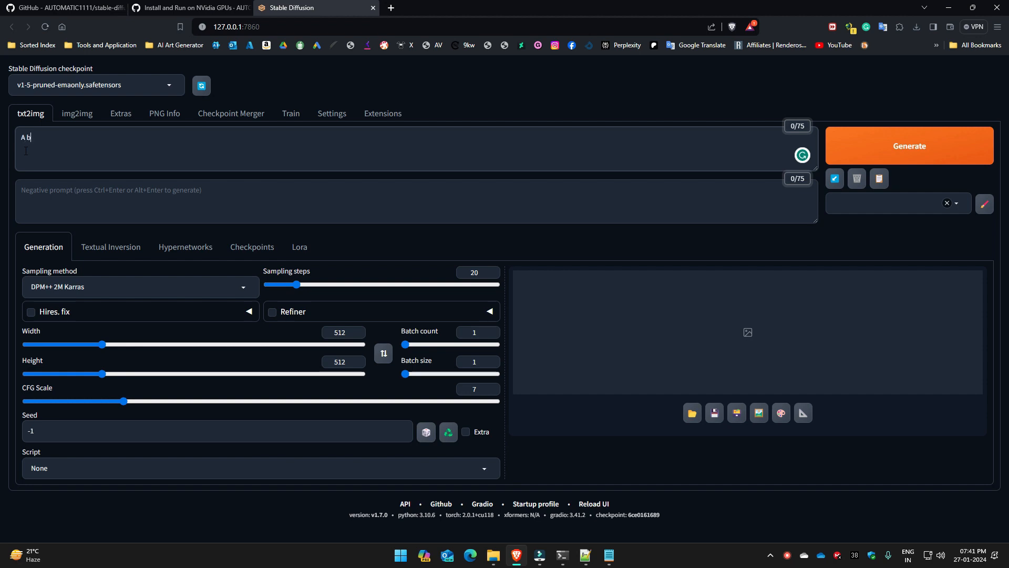
pyautogui.write('eutf')
pyautogui.write('iful')
pyautogui.write('l')
pyautogui.write(' Girl')
pyautogui.write(' on')
pyautogui.moveTo(40, 138)
pyautogui.click(53, 169)
pyautogui.press('BackSpace')
pyautogui.press('BackSpace')
pyautogui.write('with a cat')
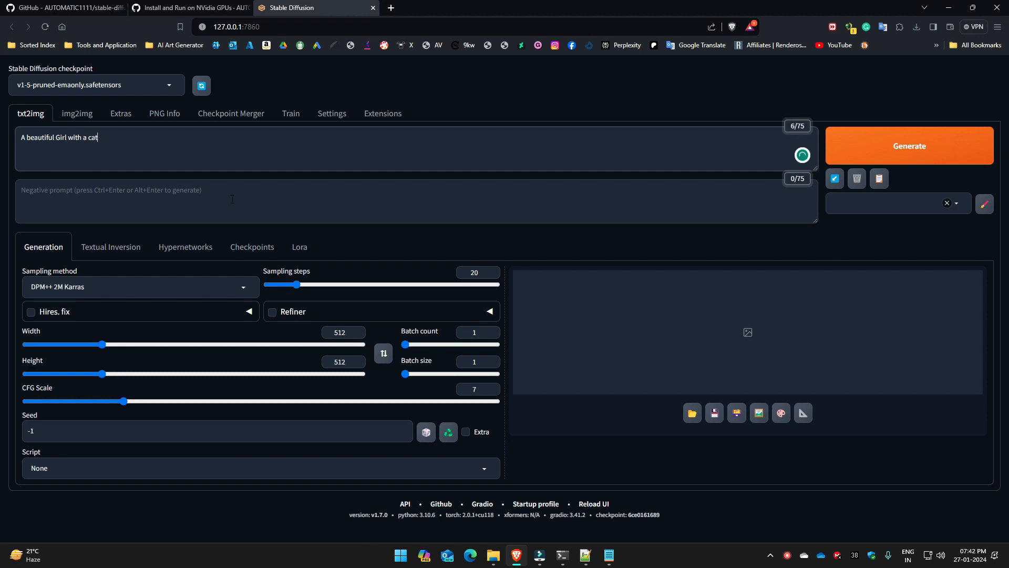
pyautogui.click(928, 152)
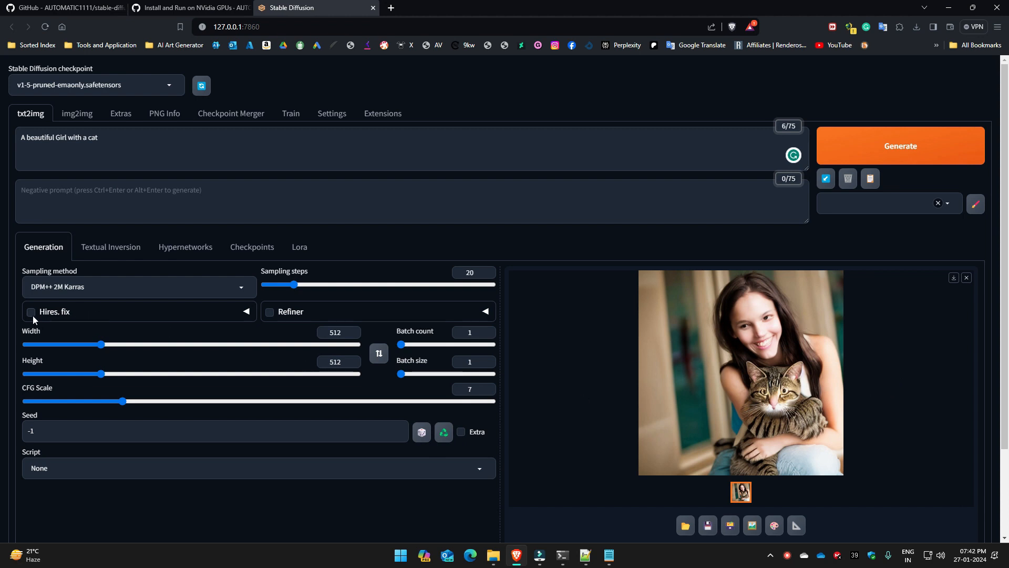
pyautogui.click(917, 152)
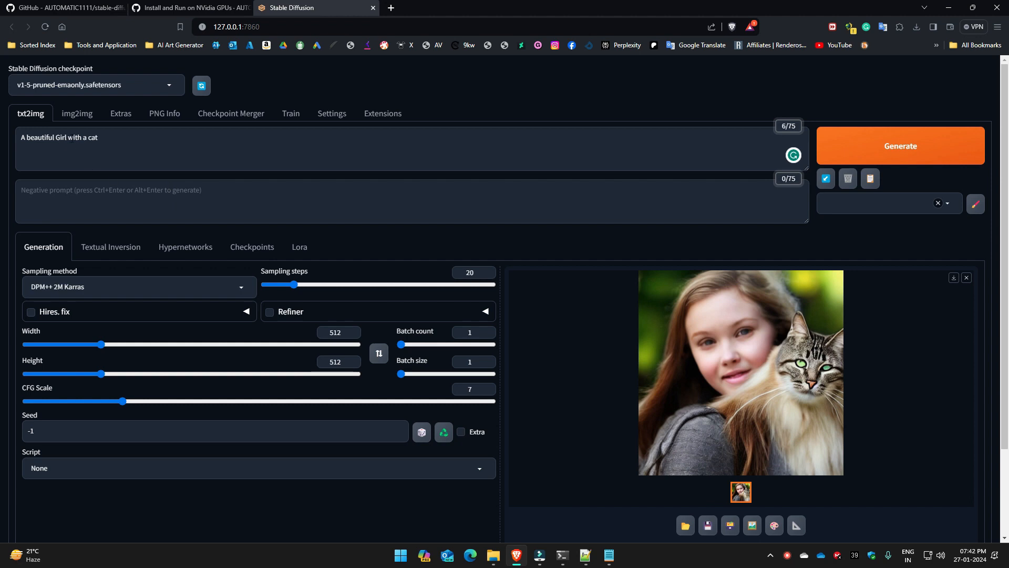
# Step: Shorten the txt2img prompt to "A beautiful Girl" and generate an image
pyautogui.moveTo(70, 138); pyautogui.dragTo(190, 138)
pyautogui.press('BackSpace')
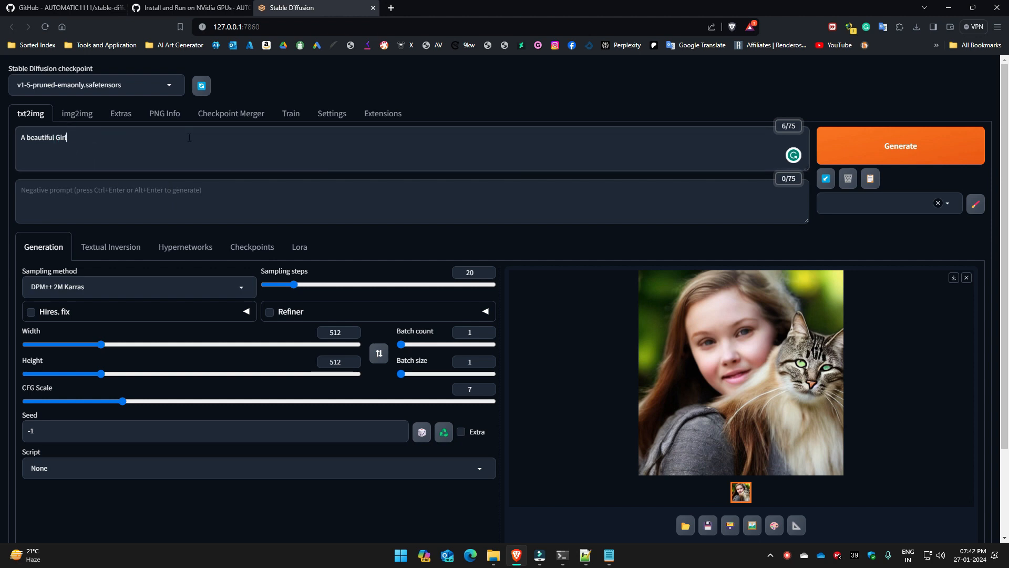
pyautogui.press('Return')
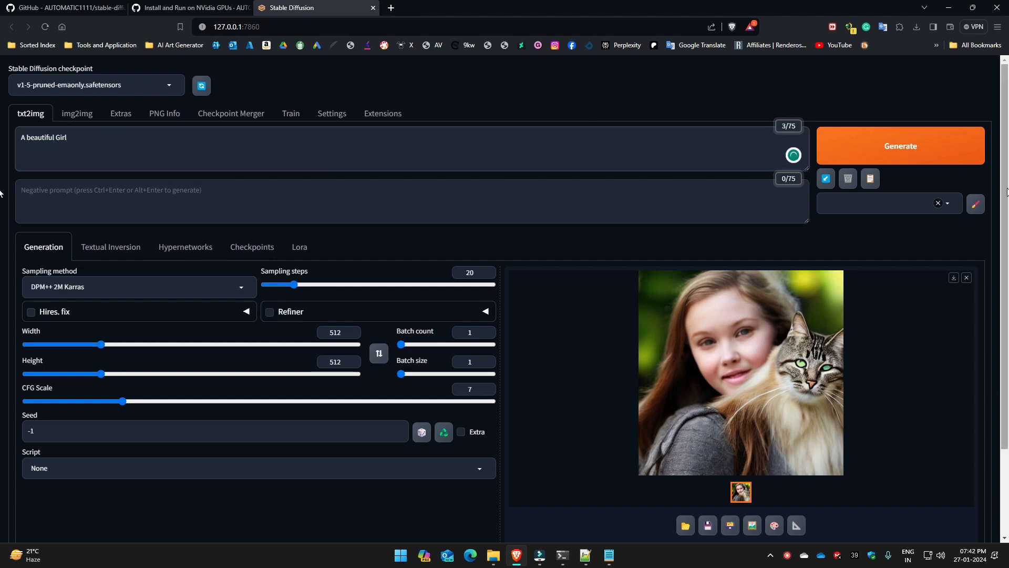
pyautogui.click(955, 150)
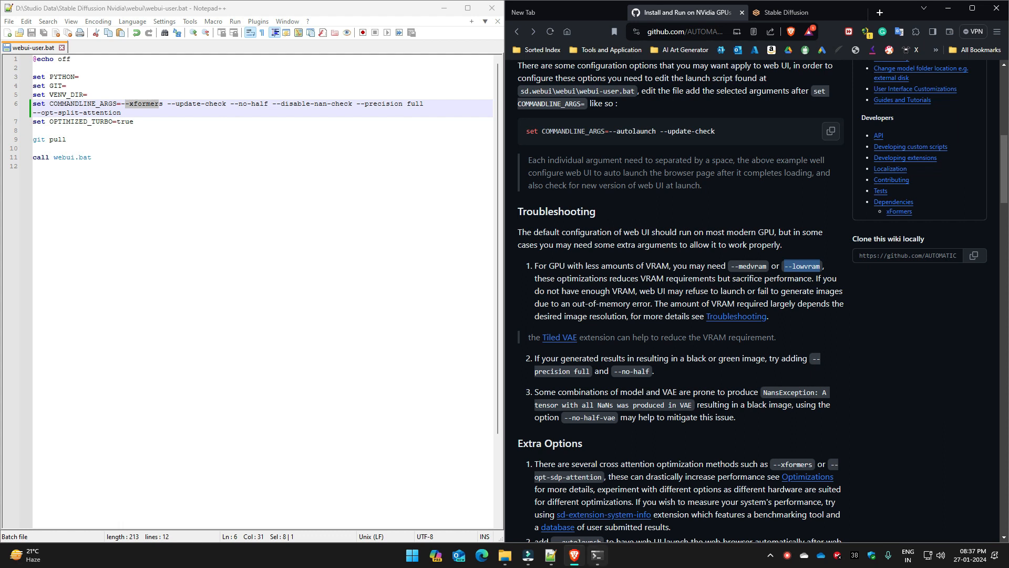
# Step: Locate the webui-user batch file in the webui folder of Stable Diffussion Nvidia, check its editing options and minimize File Explorer
pyautogui.click(505, 554)
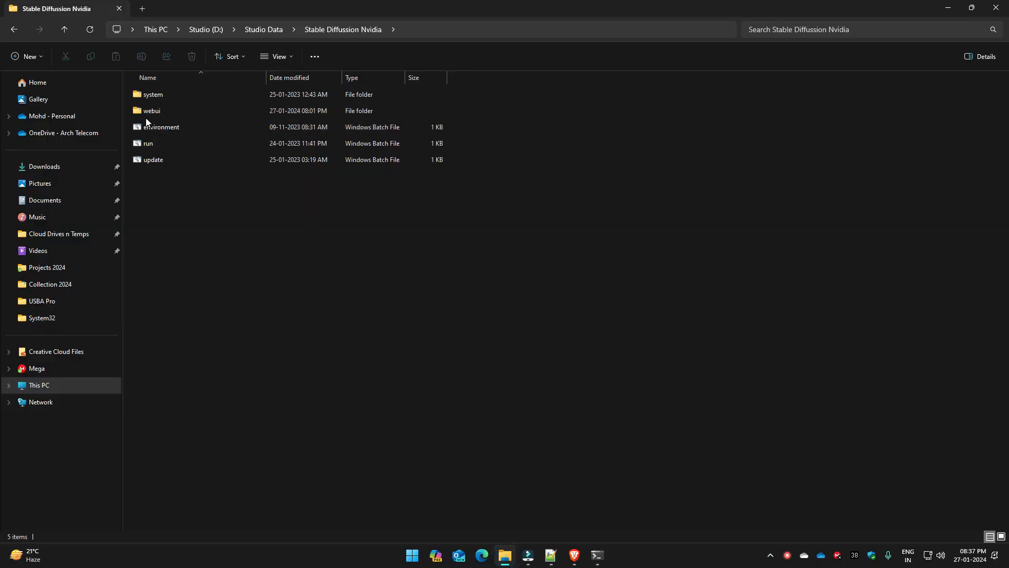
pyautogui.doubleClick(144, 111)
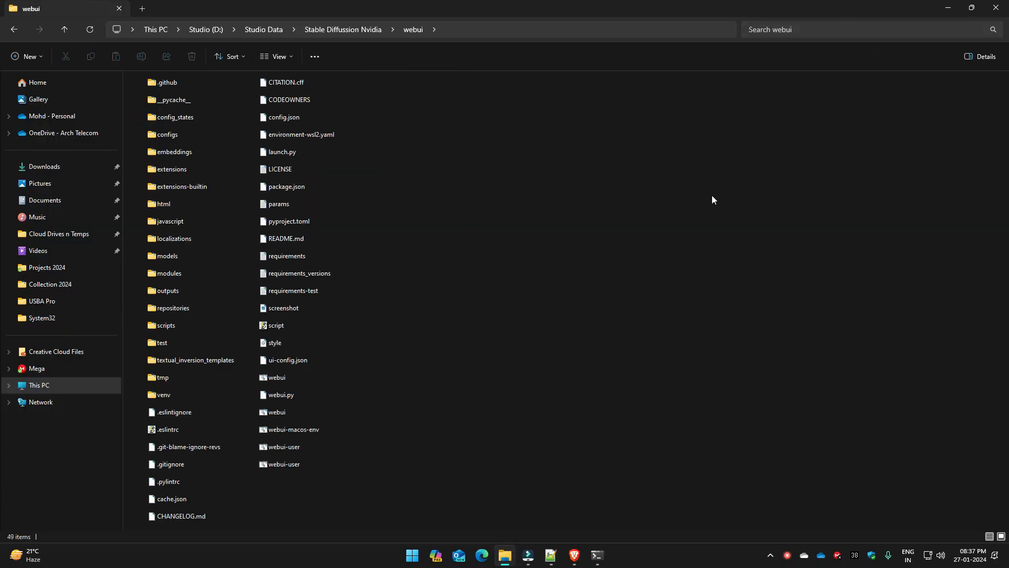
pyautogui.rightClick(287, 447)
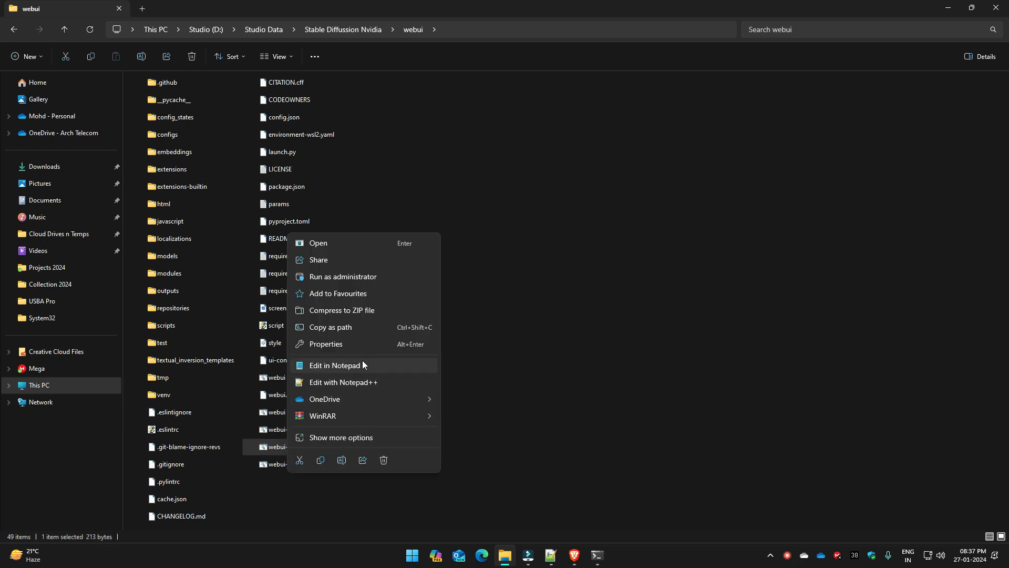
pyautogui.click(361, 437)
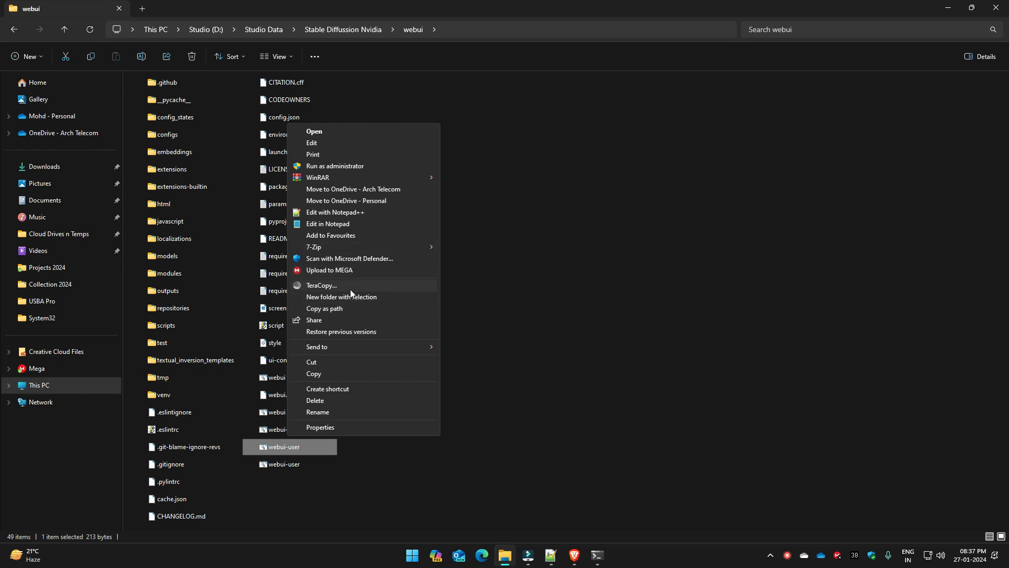
pyautogui.click(346, 351)
pyautogui.click(467, 372)
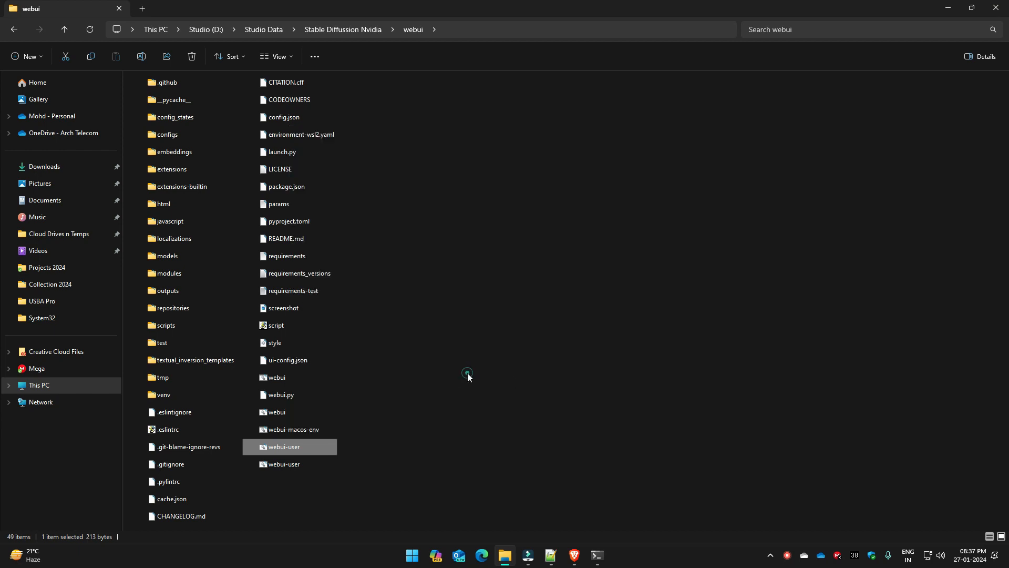
pyautogui.click(952, 8)
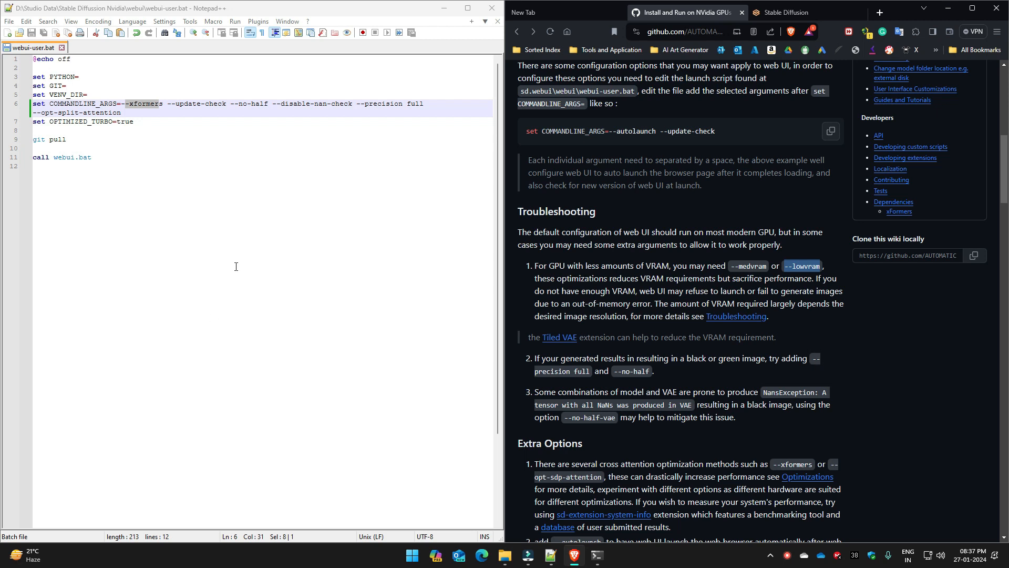
# Step: Highlight the --xformers argument in webui-user.bat and look through the wiki's Extra Options and Troubleshooting sections
pyautogui.click(248, 187)
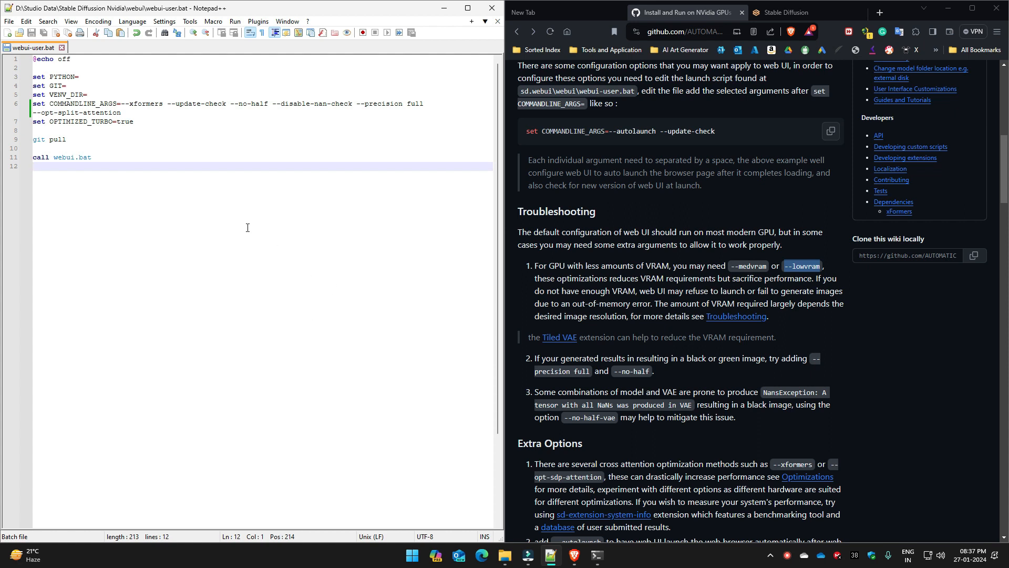
pyautogui.moveTo(125, 105); pyautogui.dragTo(163, 105)
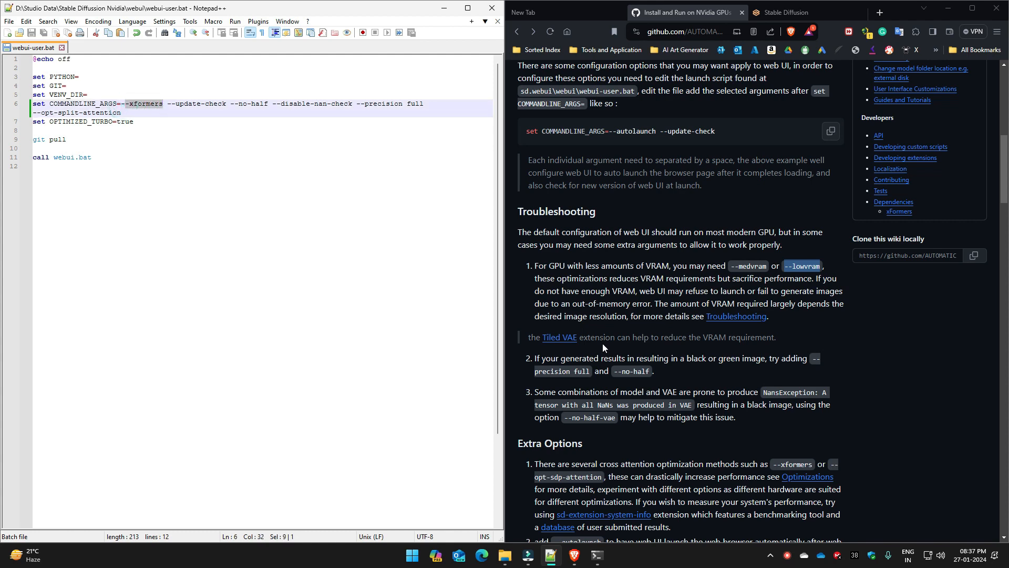
pyautogui.scroll(-6, 777, 415)
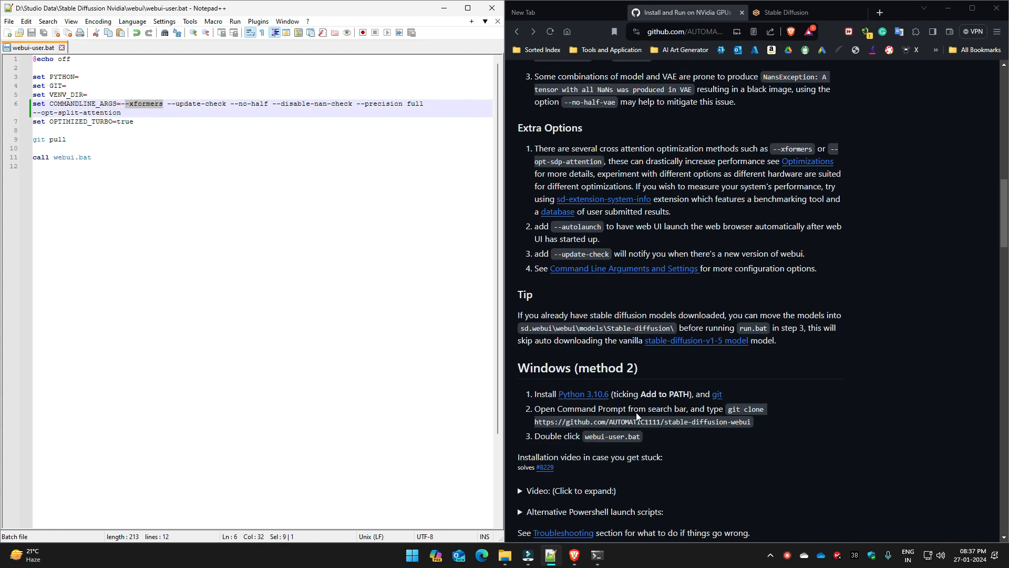
pyautogui.scroll(4, 676, 400)
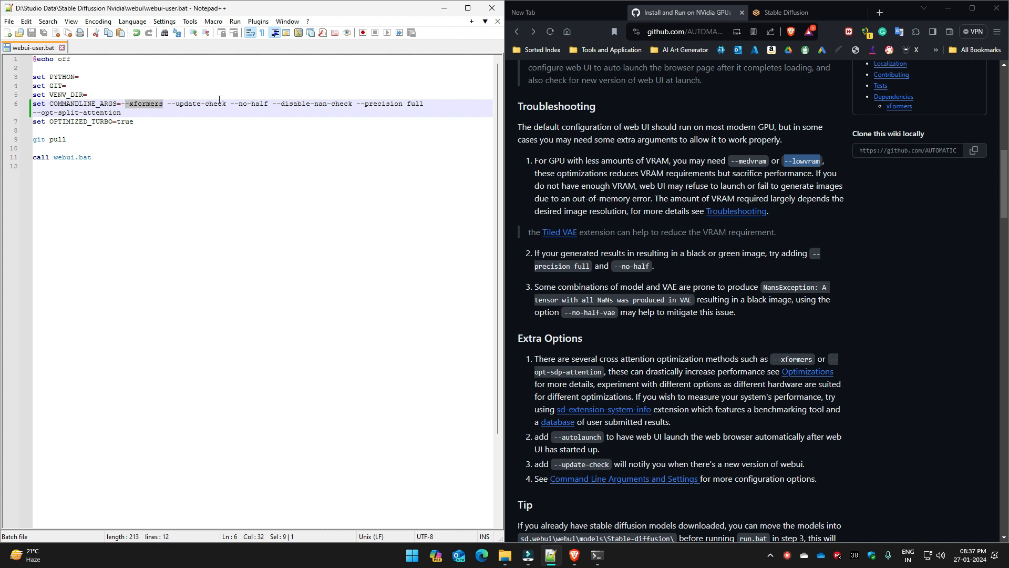
# Step: Review the wiki's COMMANDLINE_ARGS and low-VRAM guidance and highlight the git pull line in webui-user.bat
pyautogui.click(186, 109)
pyautogui.scroll(7, 680, 294)
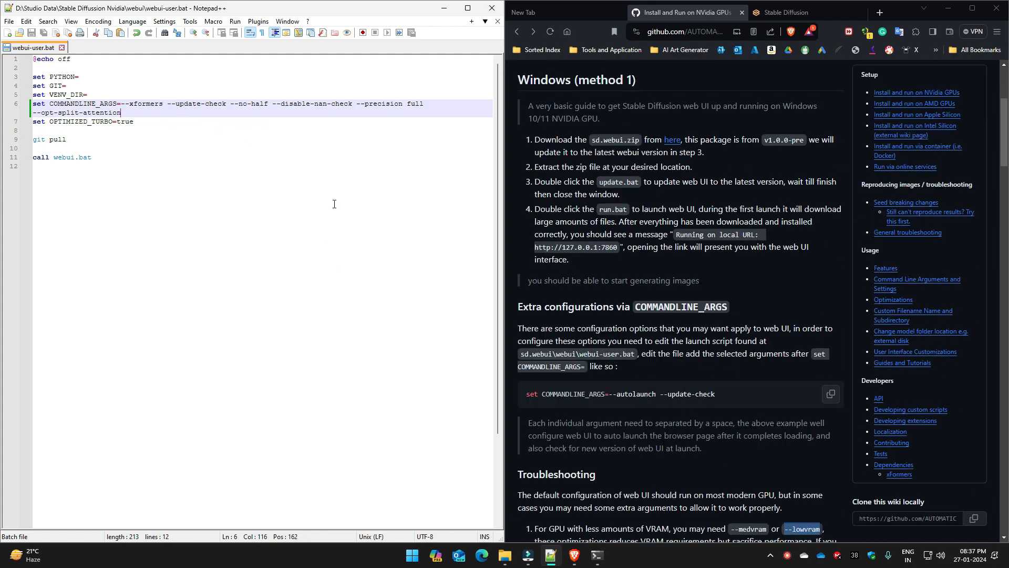
pyautogui.scroll(-3, 617, 377)
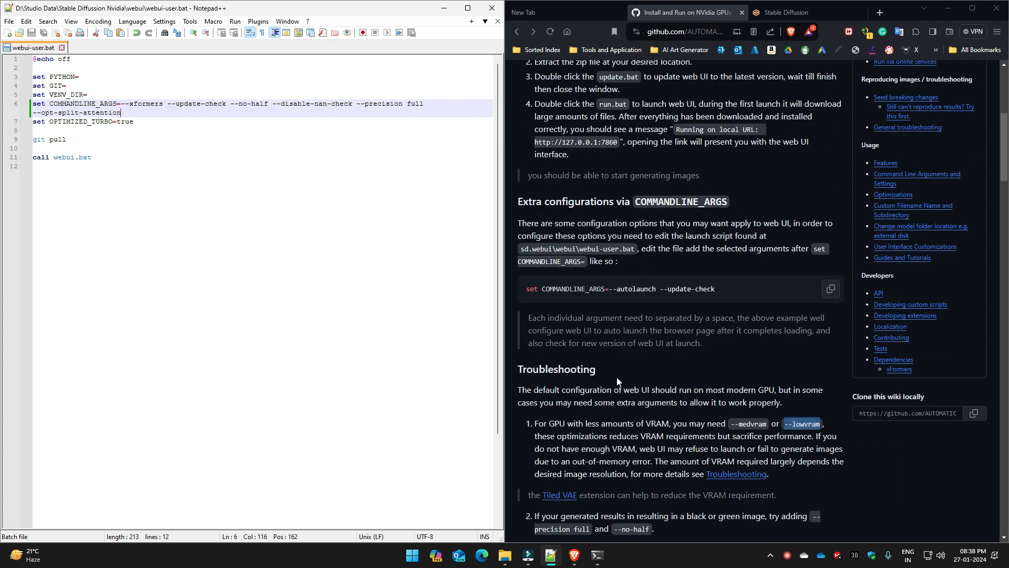
pyautogui.scroll(-2, 674, 364)
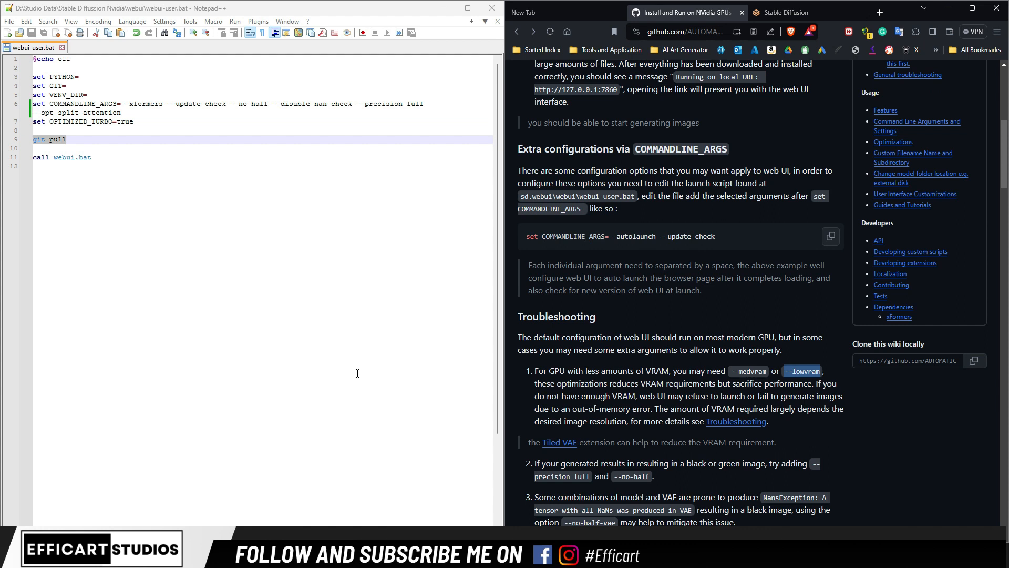
pyautogui.click(728, 368)
pyautogui.moveTo(66, 140); pyautogui.dragTo(32, 139)
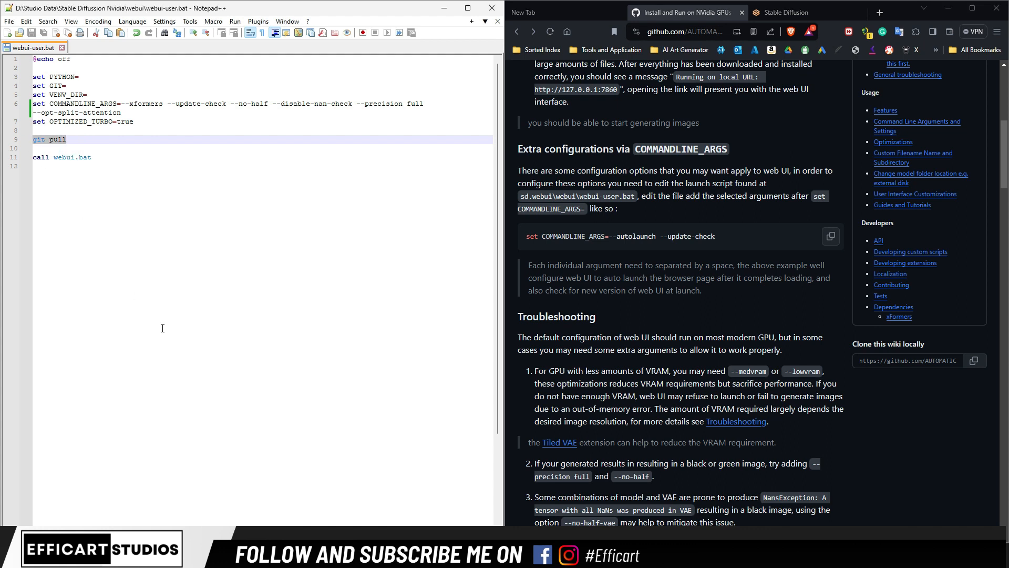